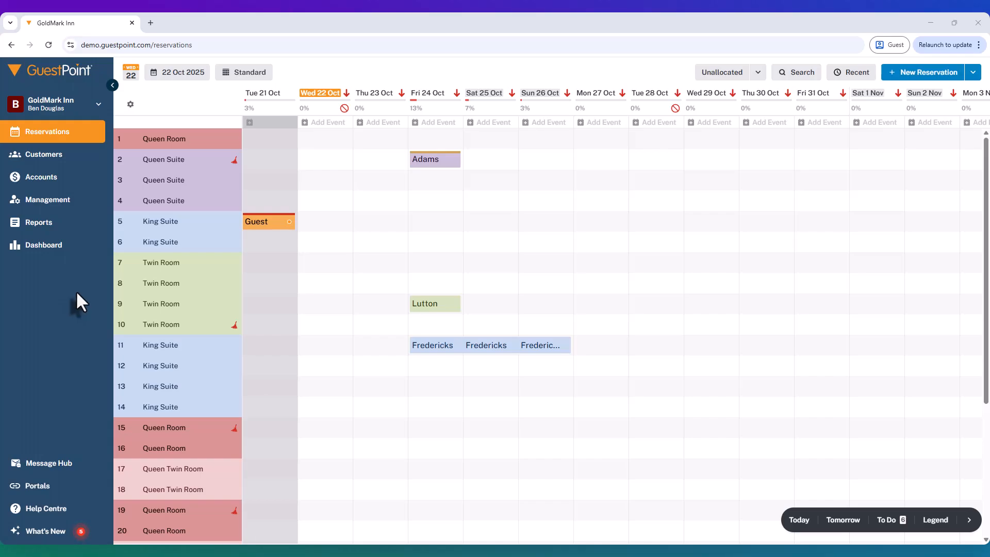
# Step: Open the Revenue Maximizer & Channels settings from the Management setup
pyautogui.click(55, 202)
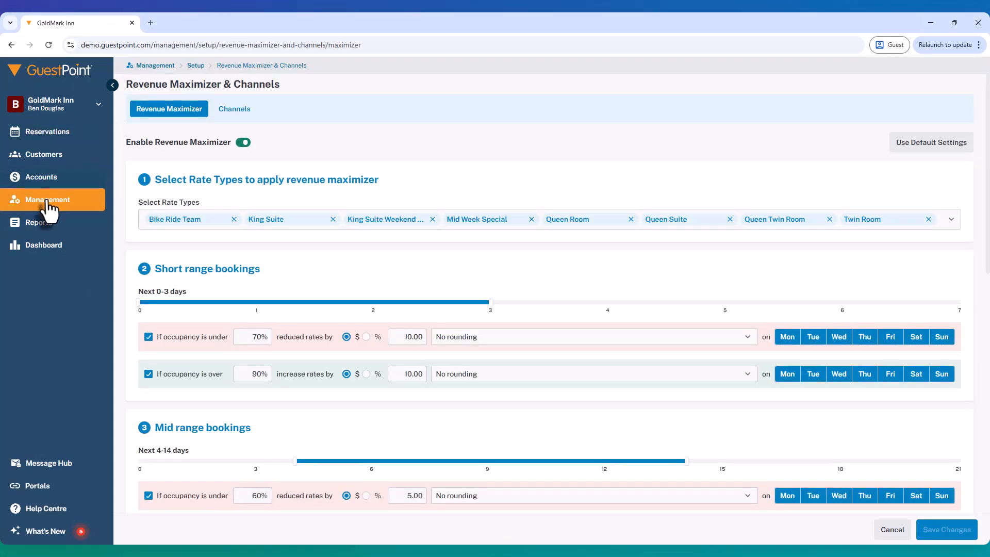
pyautogui.click(48, 202)
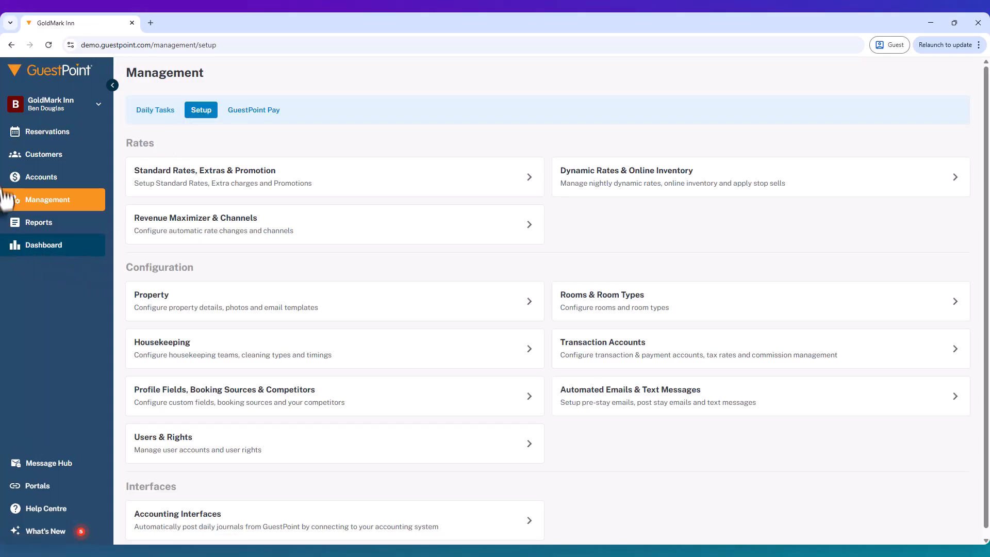
pyautogui.click(39, 132)
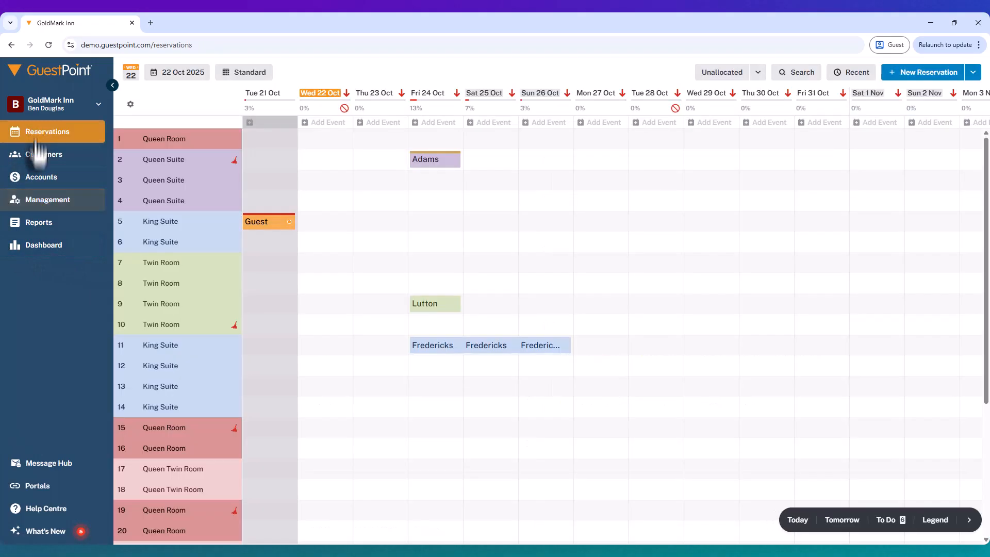
pyautogui.click(41, 206)
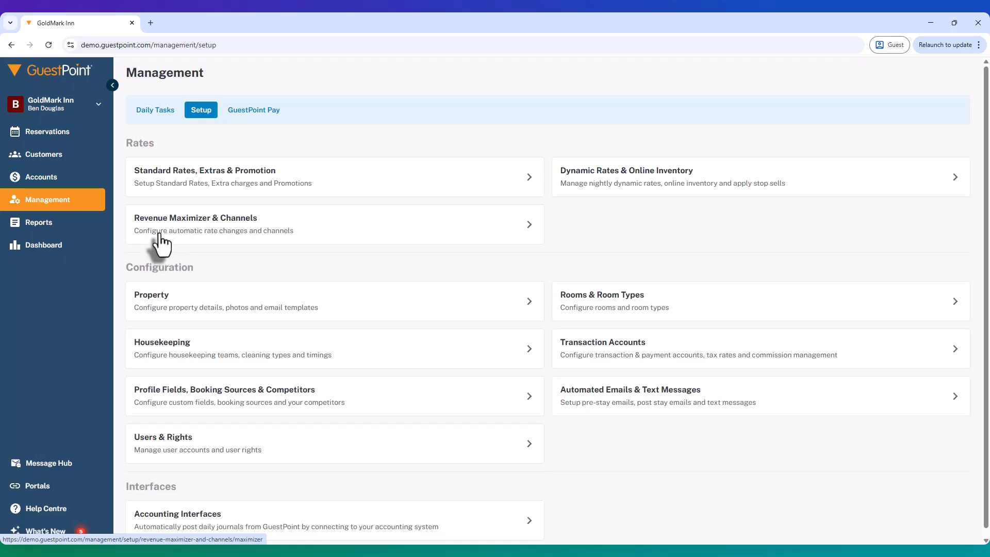
pyautogui.click(192, 236)
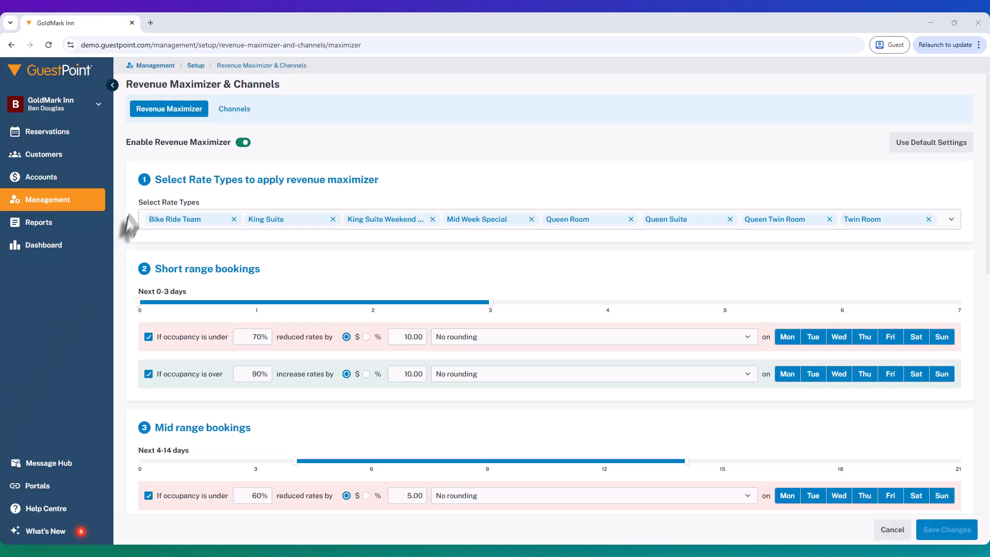
# Step: Disable Revenue Maximizer and enable it again
pyautogui.click(240, 146)
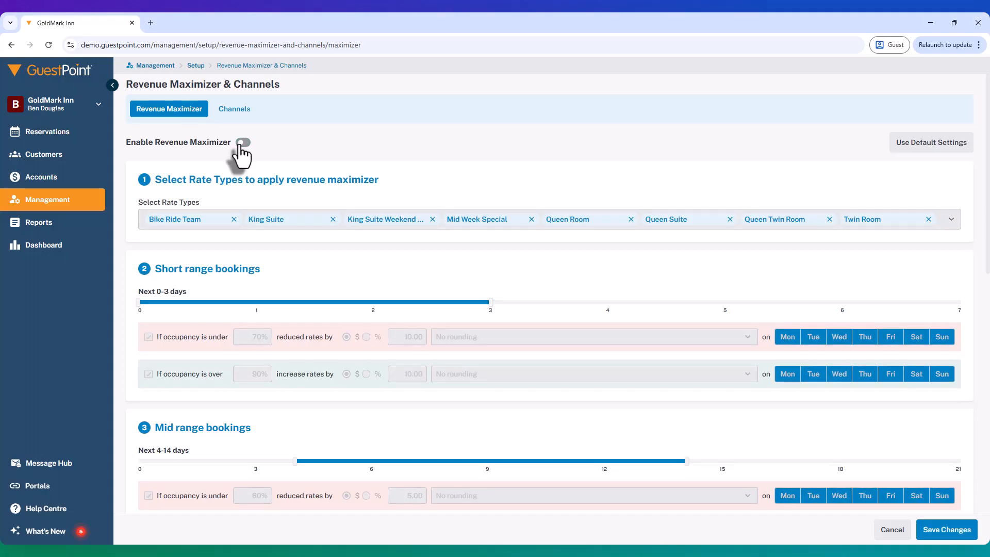
pyautogui.click(241, 143)
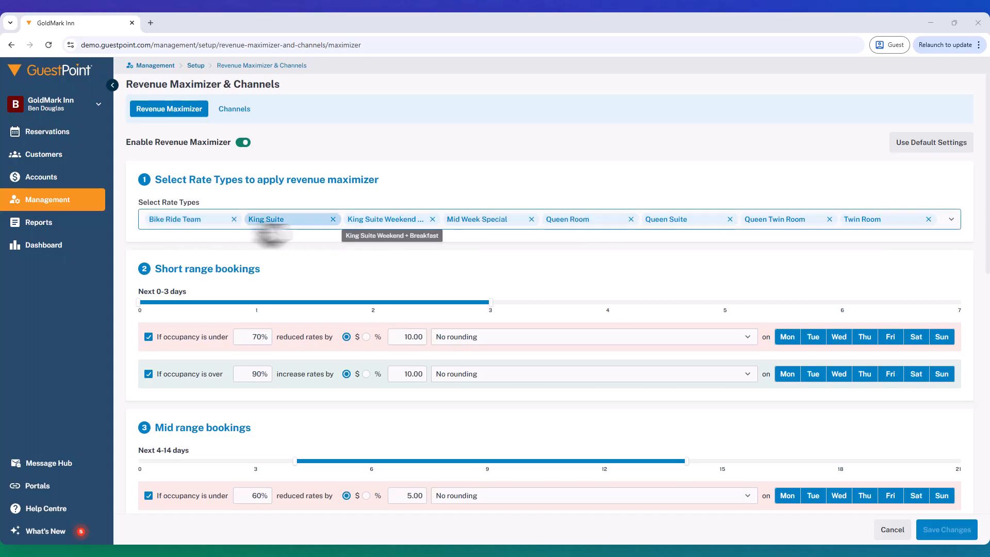
# Step: Set the short range bookings period to the next 0-2 days
pyautogui.scroll(-1, 196, 234)
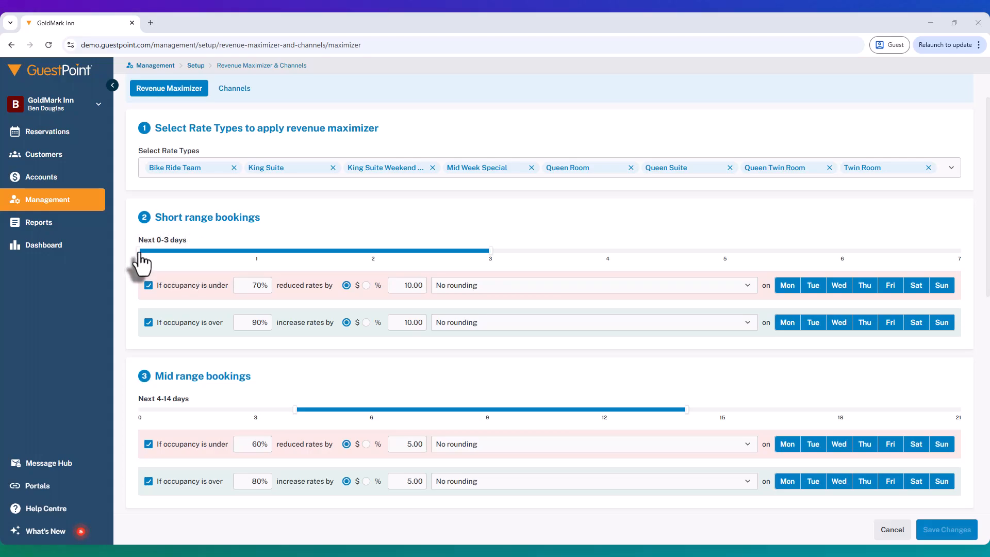
pyautogui.click(488, 252)
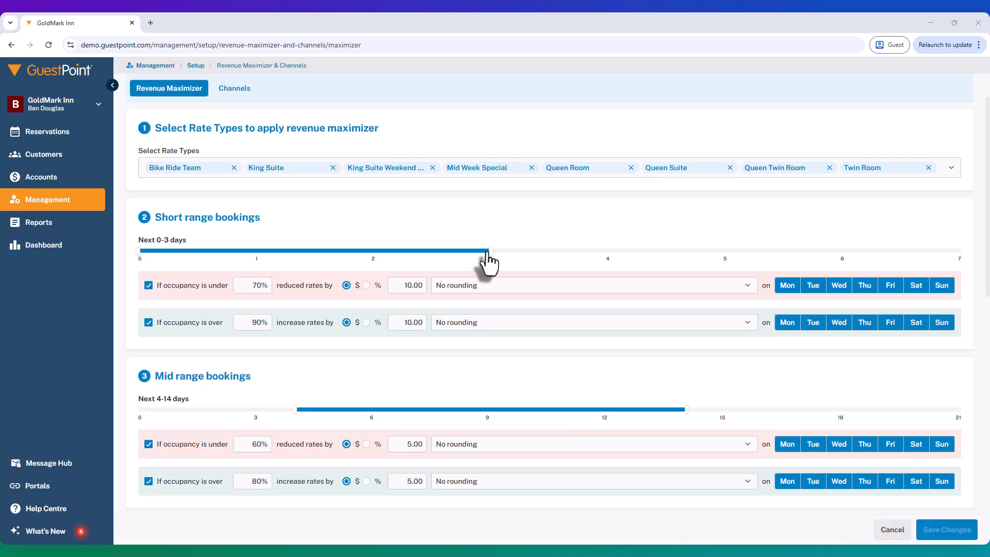
pyautogui.moveTo(417, 254); pyautogui.dragTo(361, 256)
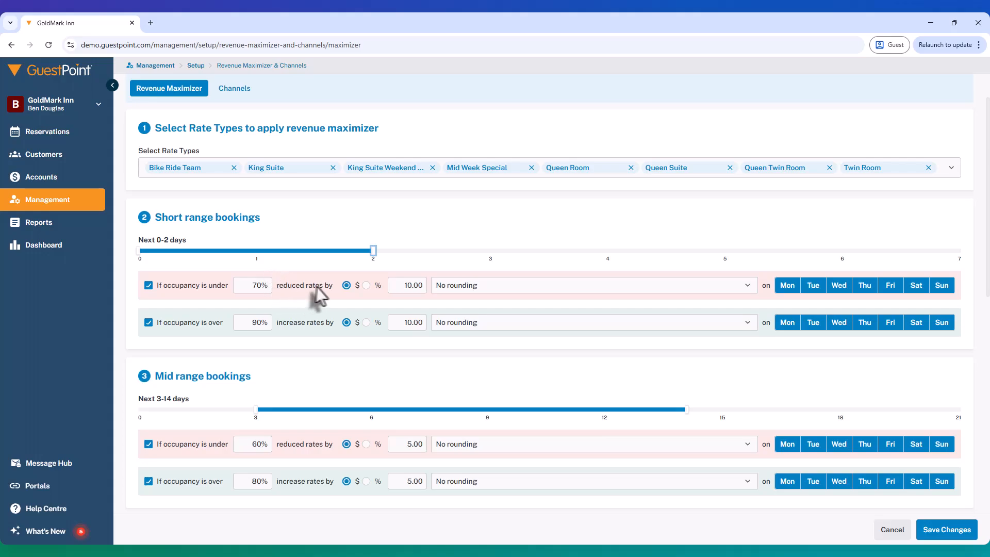
# Step: Disable and re-enable the under-occupancy and over-occupancy rules for short range bookings one after the other
pyautogui.click(396, 285)
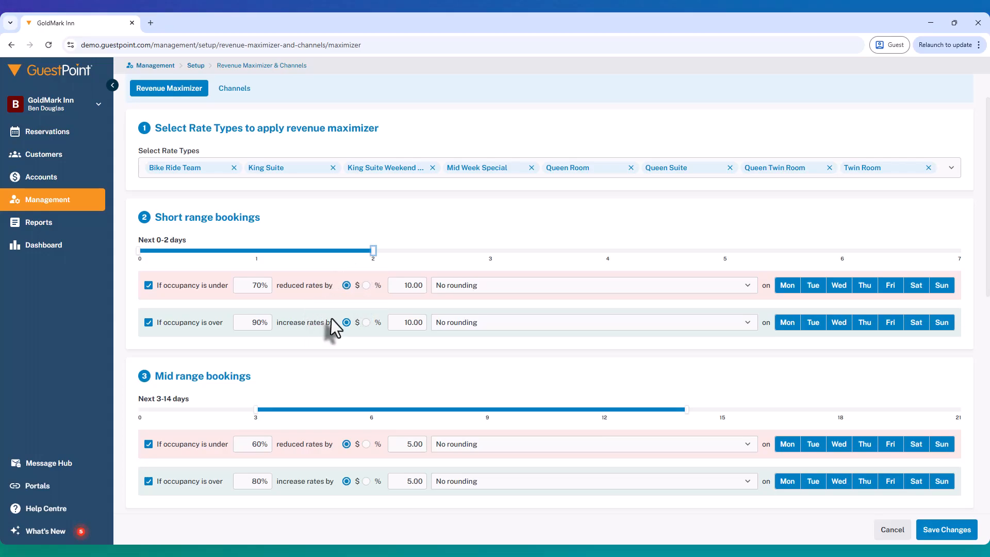
pyautogui.click(392, 323)
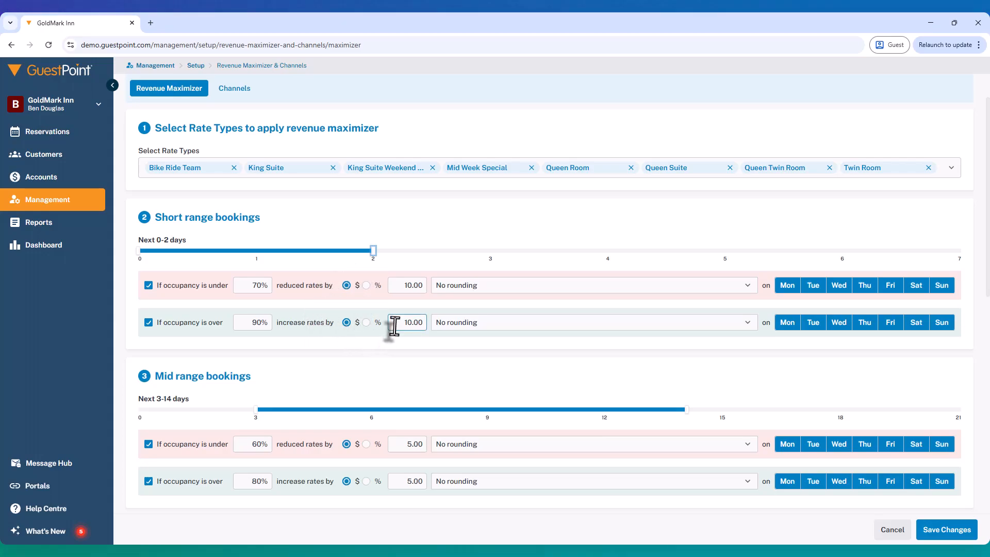
pyautogui.click(149, 287)
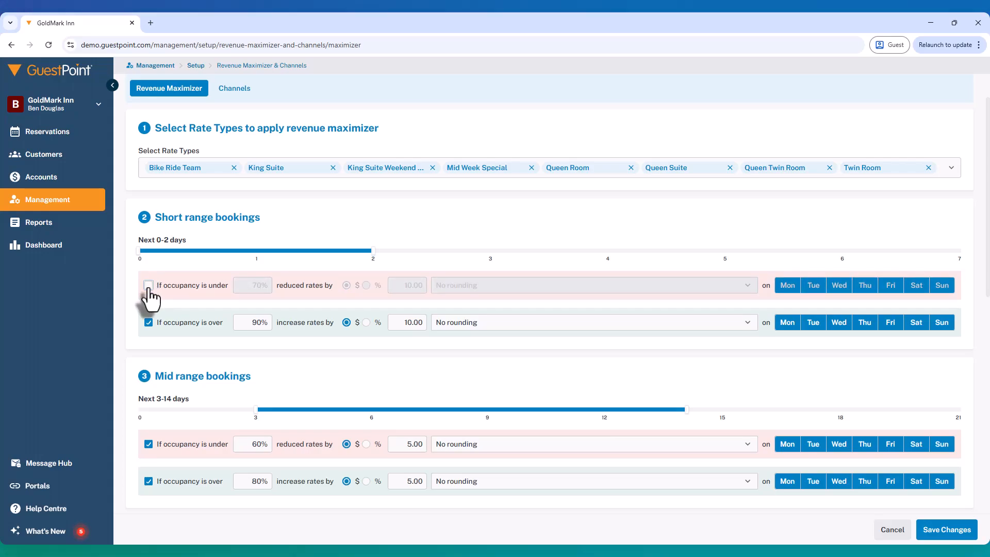
pyautogui.click(148, 285)
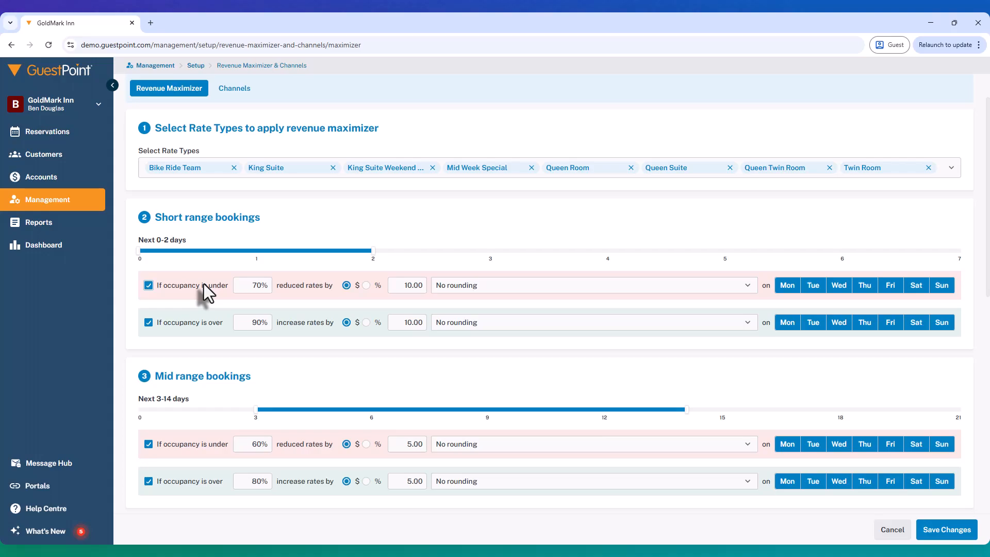
pyautogui.click(149, 322)
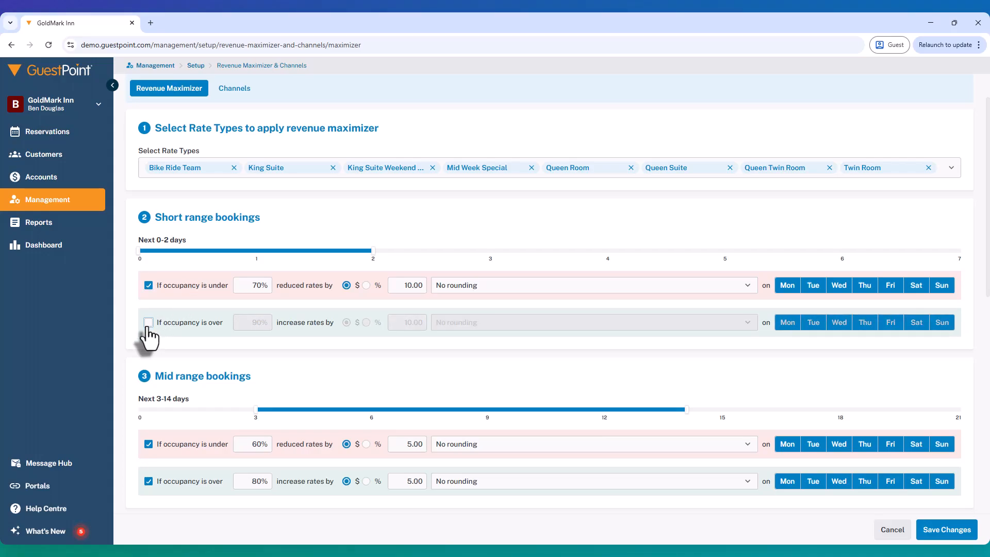
pyautogui.click(149, 323)
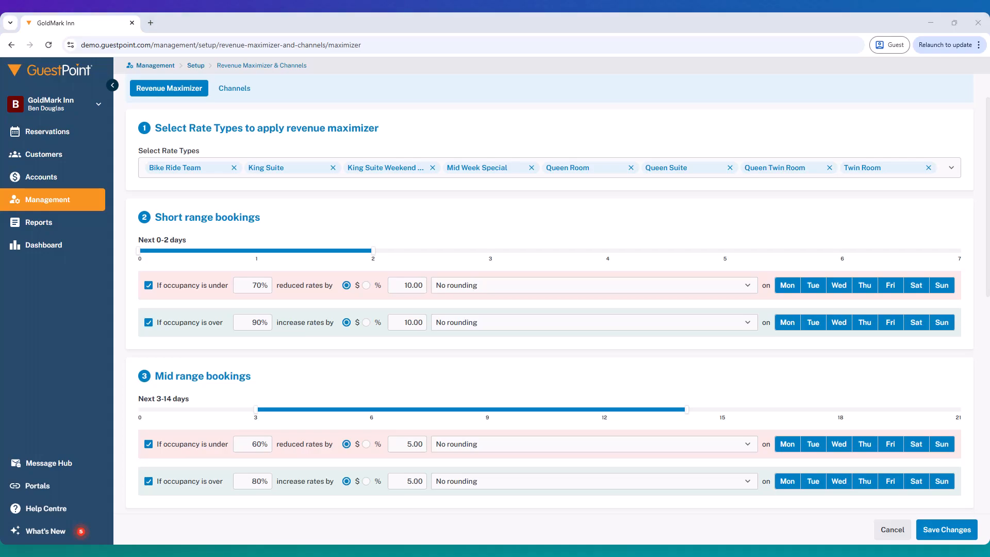
# Step: Examine the occupancy thresholds and rate adjustment amounts for mid range bookings
pyautogui.scroll(2, 432, 367)
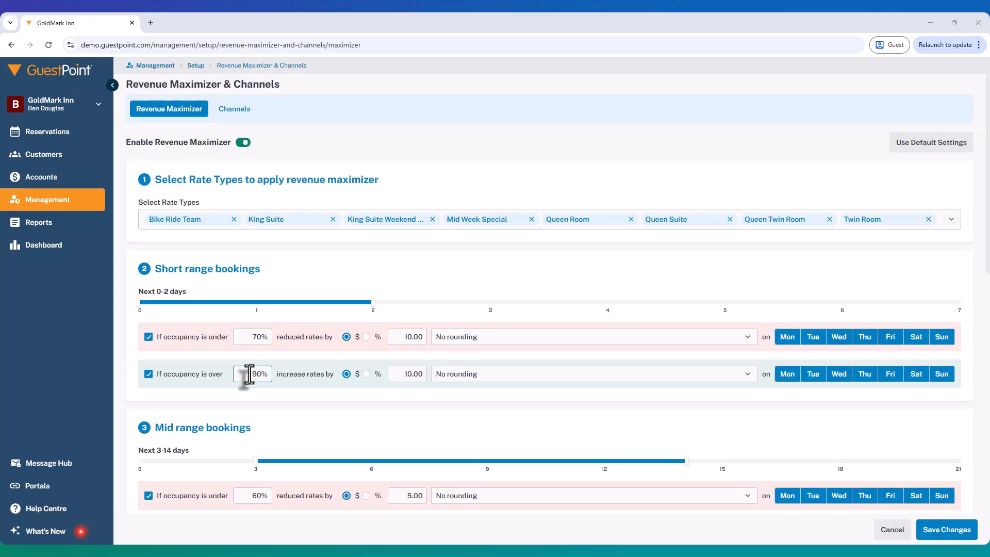
pyautogui.scroll(-2, 249, 373)
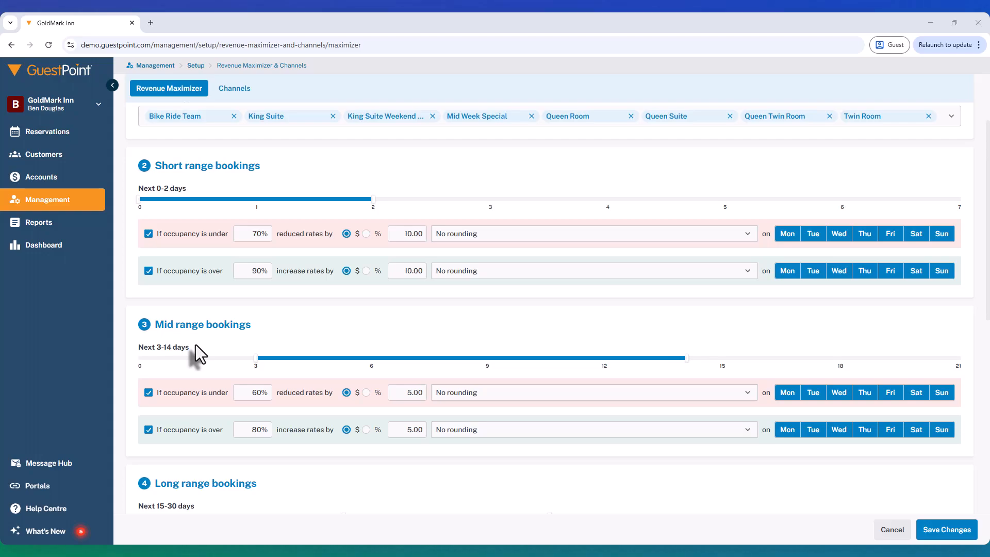
pyautogui.scroll(-2, 197, 356)
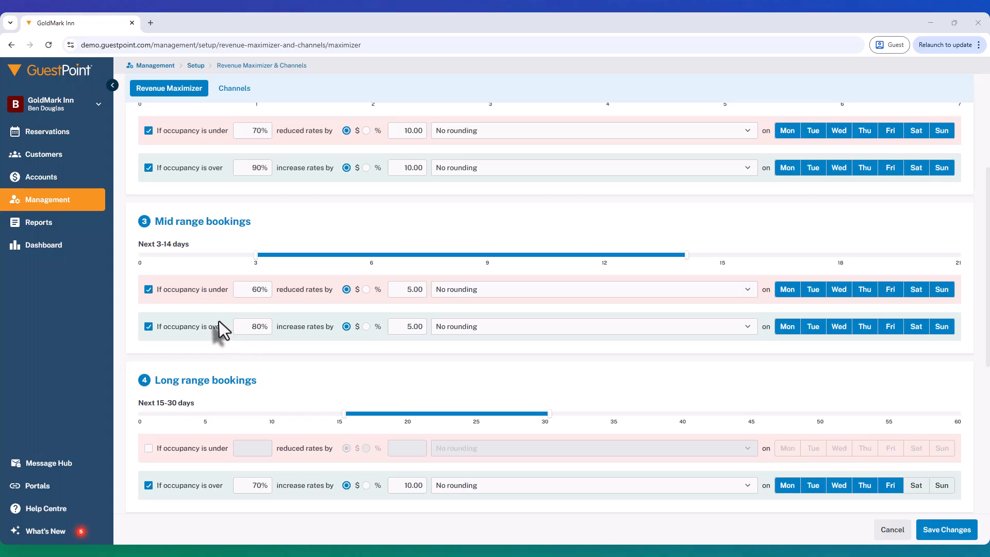
pyautogui.moveTo(248, 293); pyautogui.dragTo(271, 293)
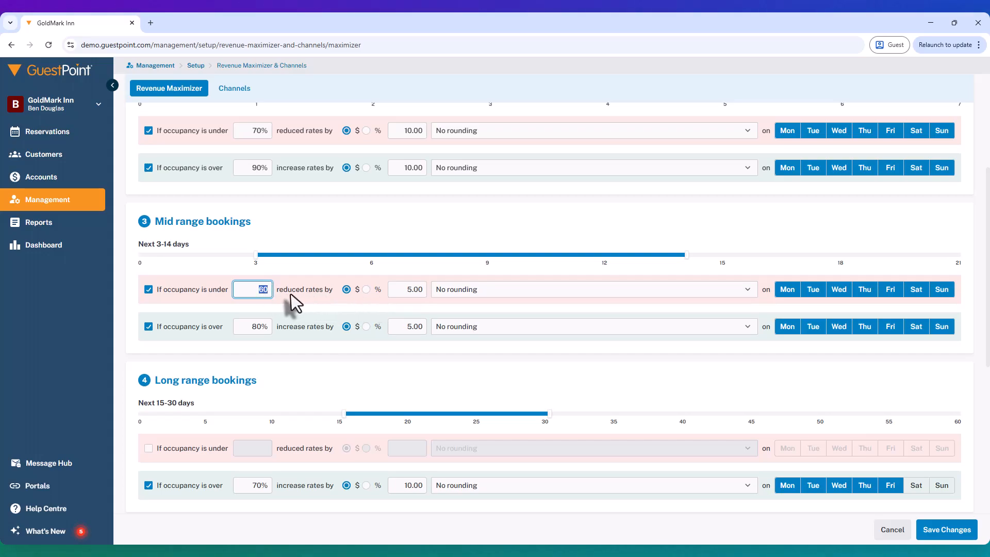
pyautogui.moveTo(400, 290); pyautogui.dragTo(429, 305)
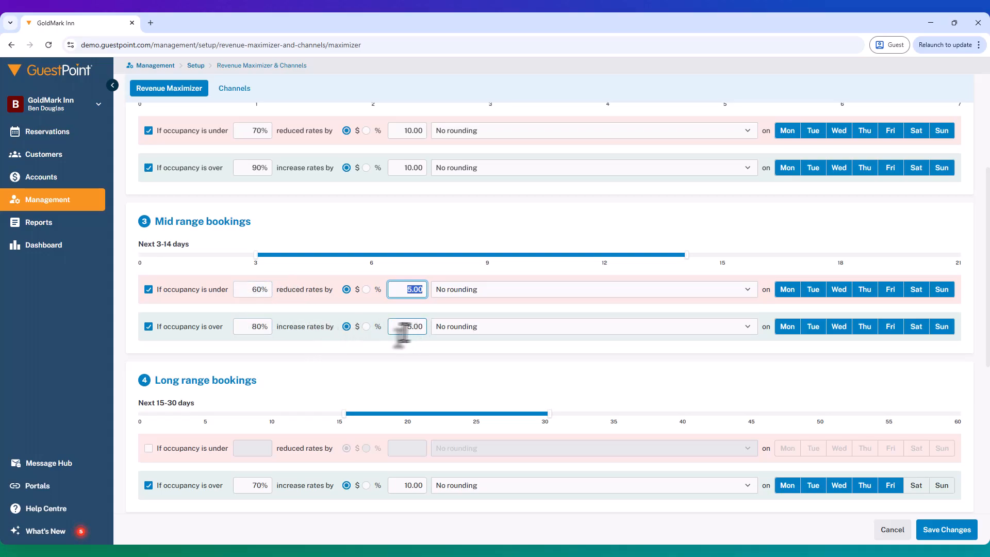
pyautogui.click(423, 327)
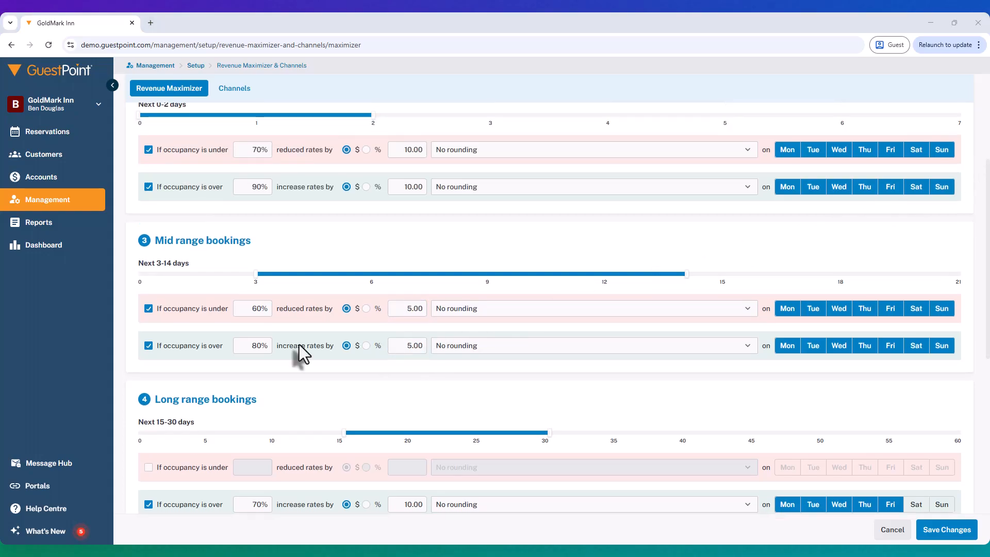
# Step: Review the periods and occupancy rules of the long, extended and max range bookings, including the long range over-occupancy threshold
pyautogui.scroll(-2, 299, 344)
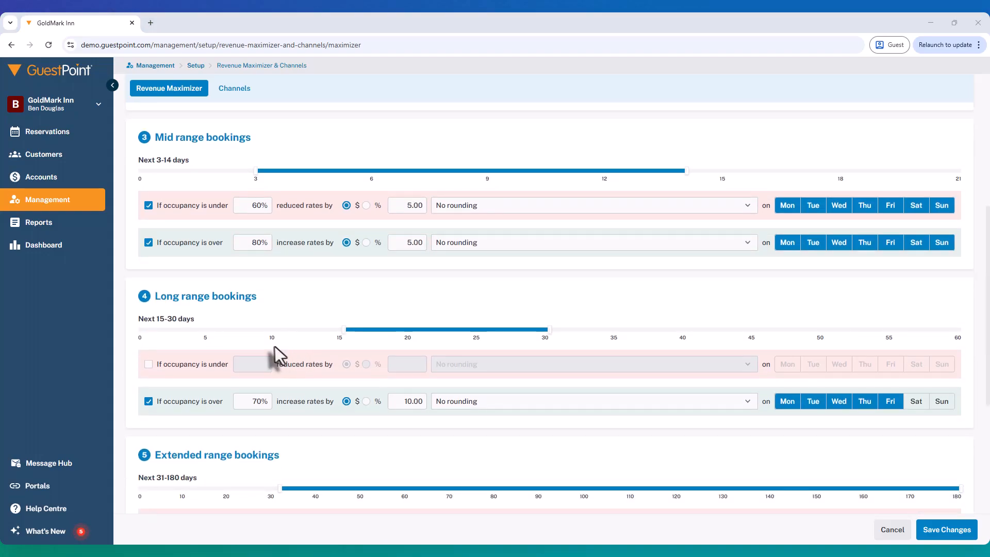
pyautogui.scroll(-1, 282, 335)
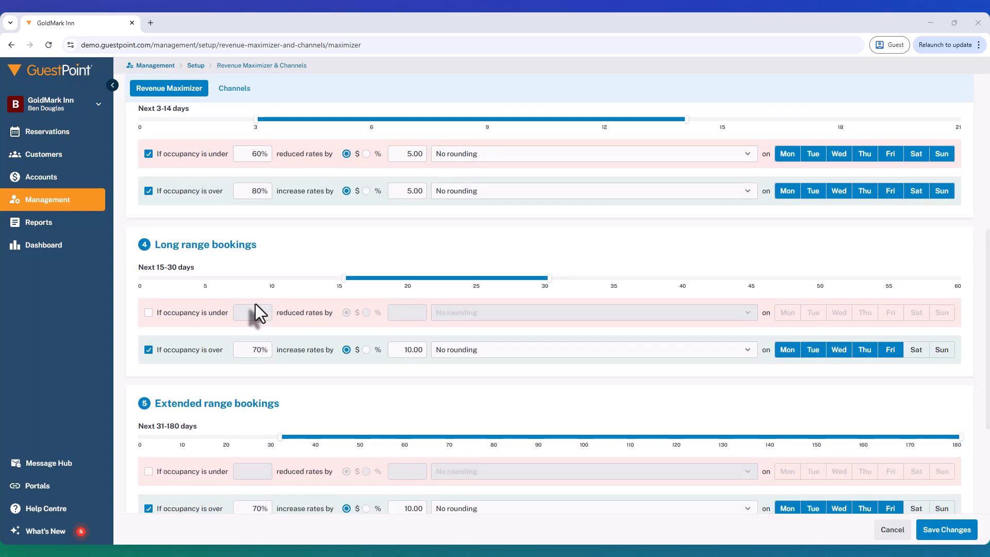
pyautogui.scroll(-1, 255, 304)
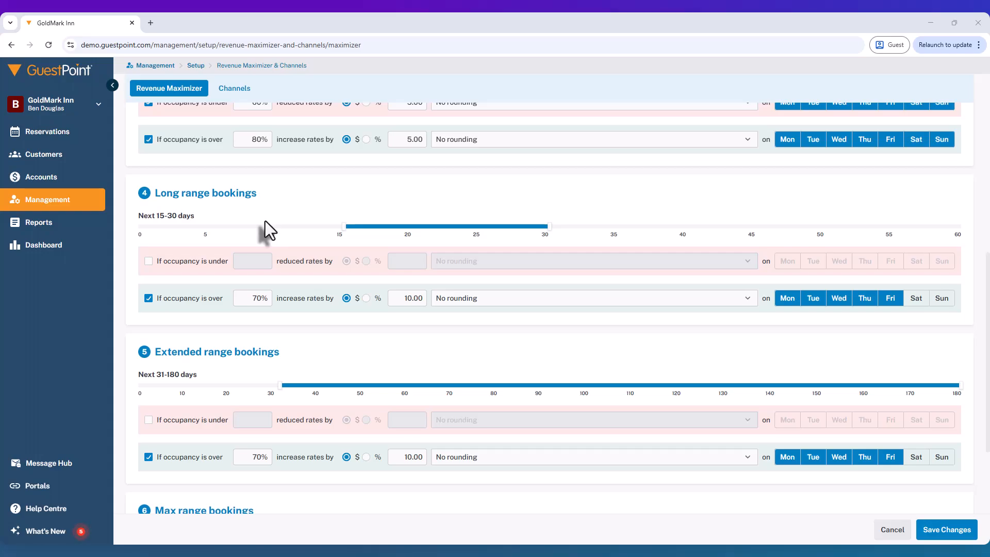
pyautogui.scroll(-1, 282, 311)
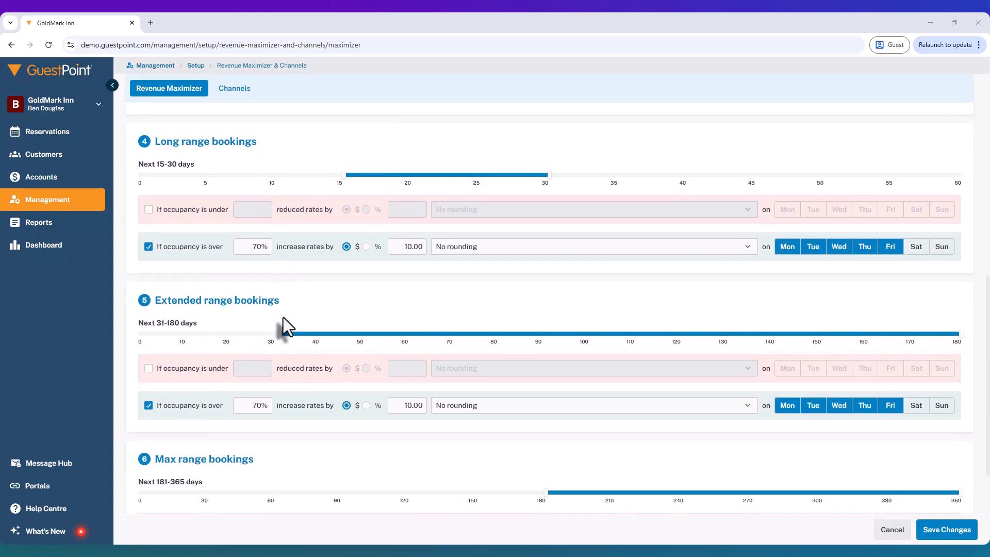
pyautogui.scroll(-2, 283, 326)
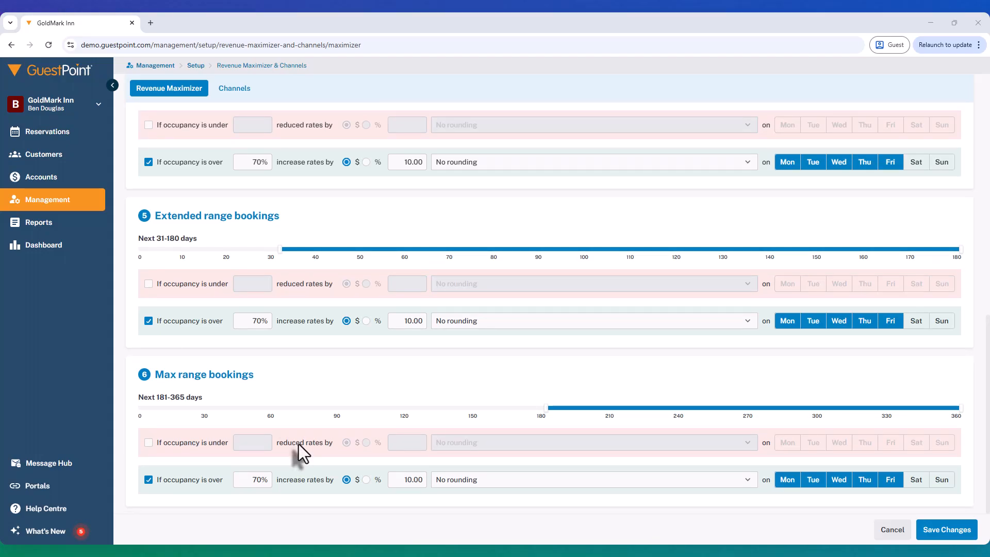
pyautogui.click(245, 481)
pyautogui.scroll(6, 248, 481)
pyautogui.moveTo(247, 454); pyautogui.dragTo(271, 453)
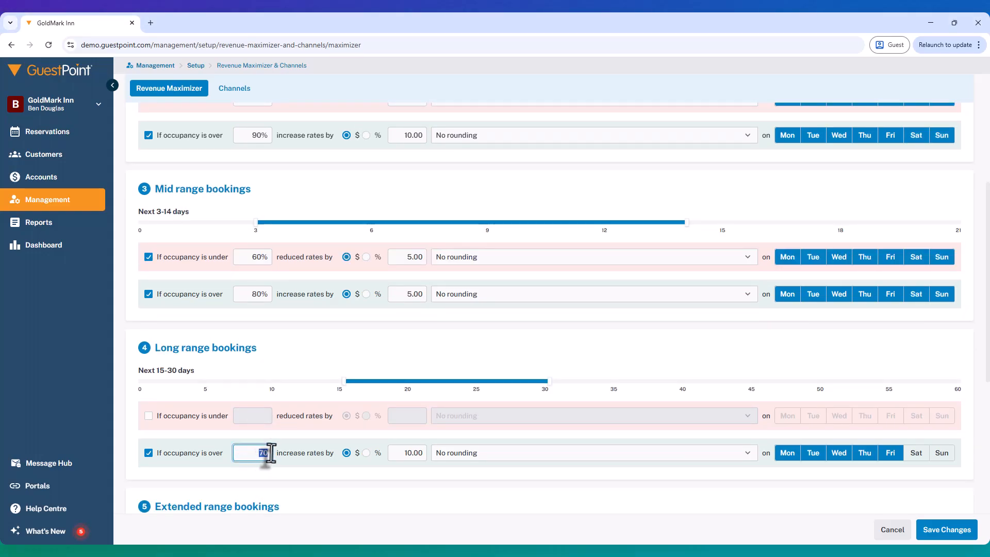
# Step: Examine the over-occupancy threshold and rate increase amount of the max range bookings rule
pyautogui.scroll(-6, 198, 401)
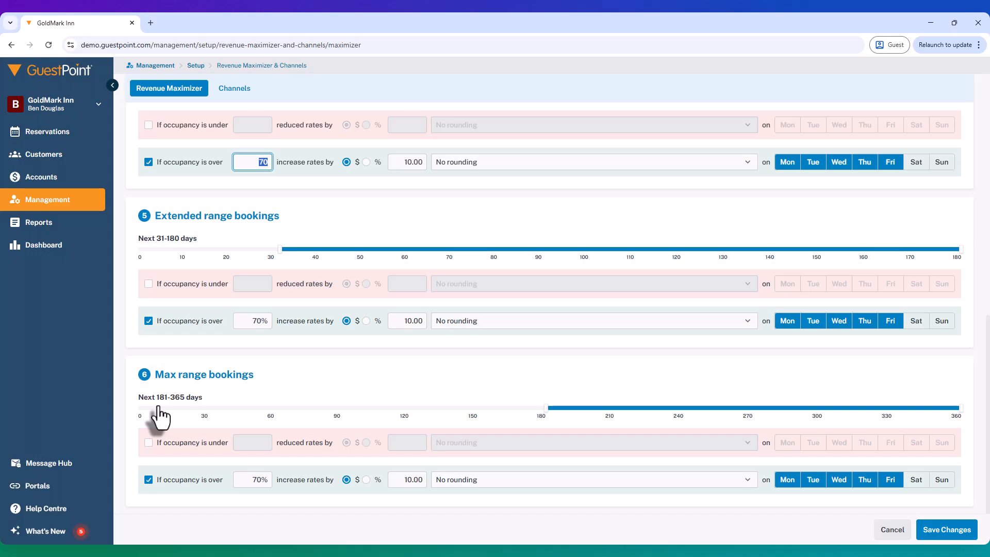
pyautogui.click(257, 479)
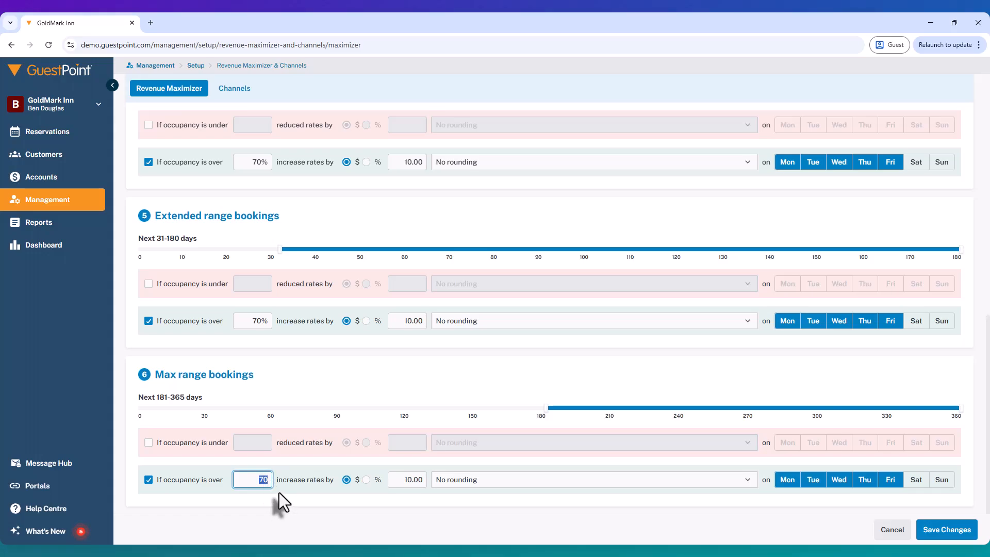
pyautogui.click(399, 480)
pyautogui.moveTo(399, 481); pyautogui.dragTo(432, 483)
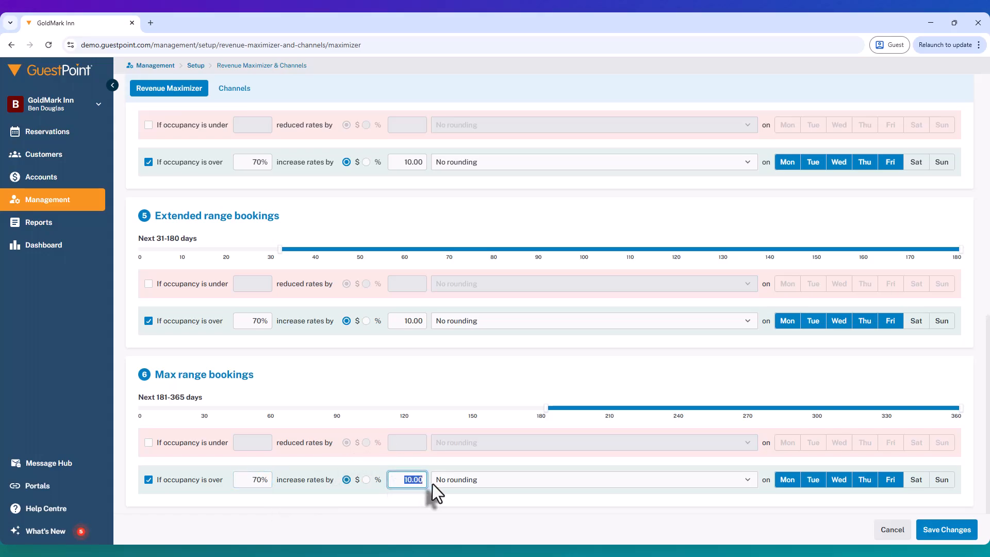
pyautogui.click(414, 484)
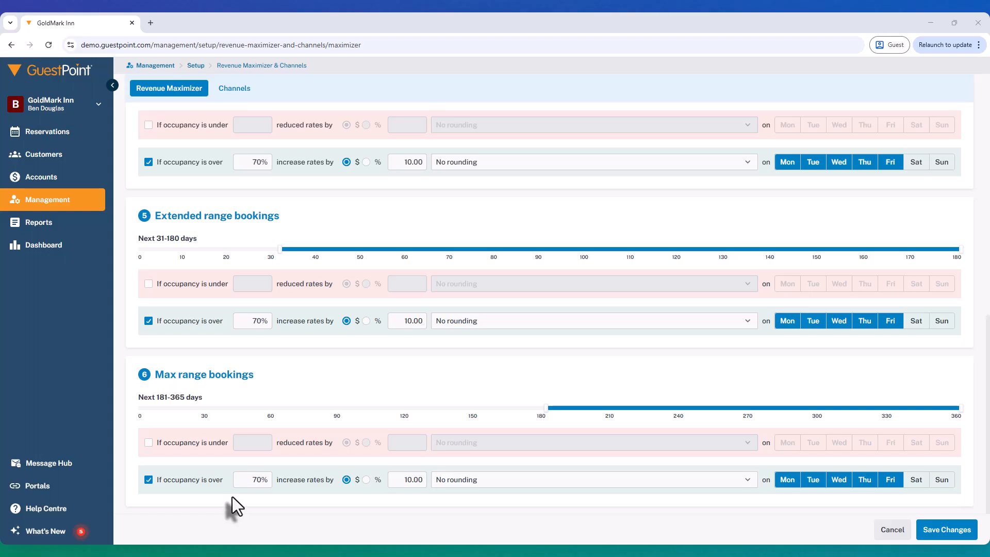
# Step: Set the over-occupancy threshold for max range bookings to 50% and open its rate increase amount for editing
pyautogui.click(250, 481)
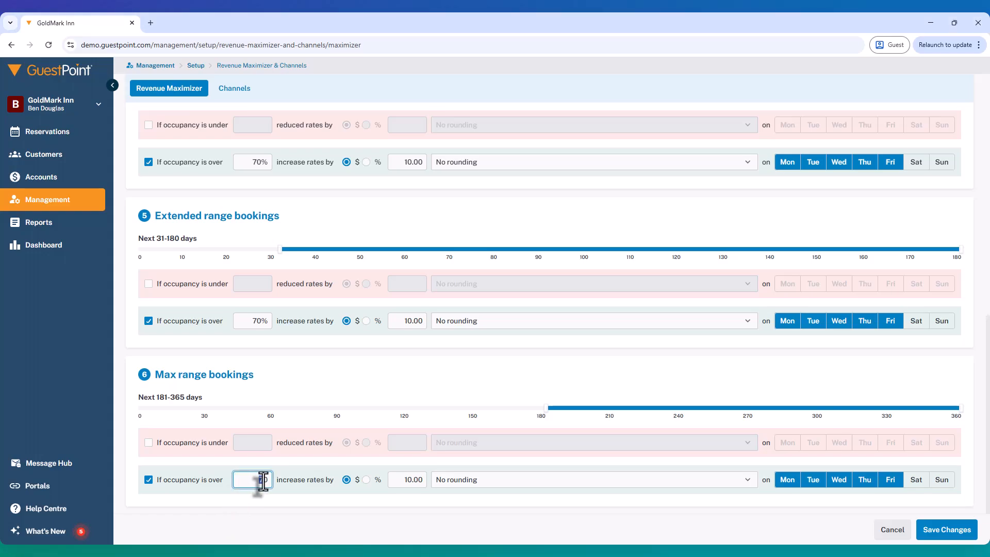
pyautogui.write('50')
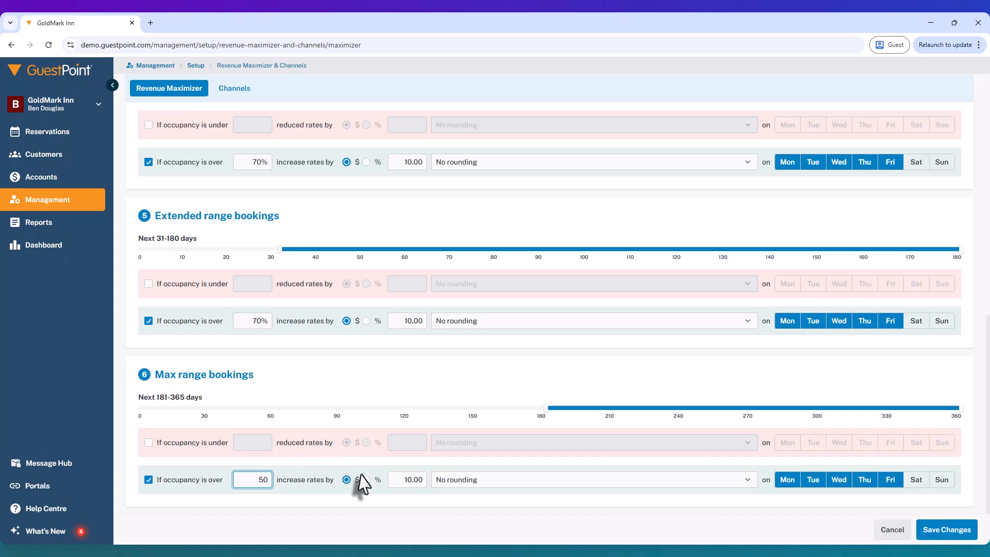
pyautogui.click(403, 481)
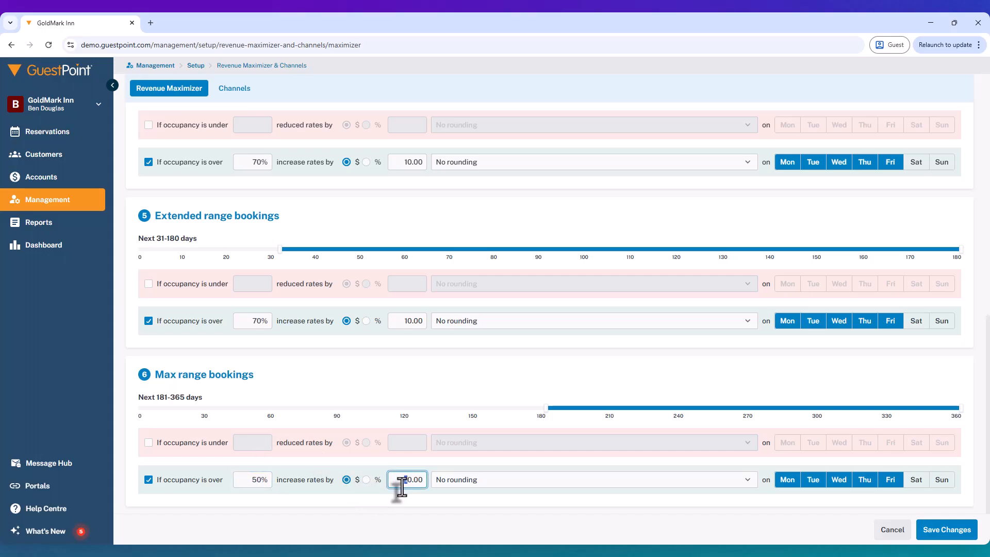